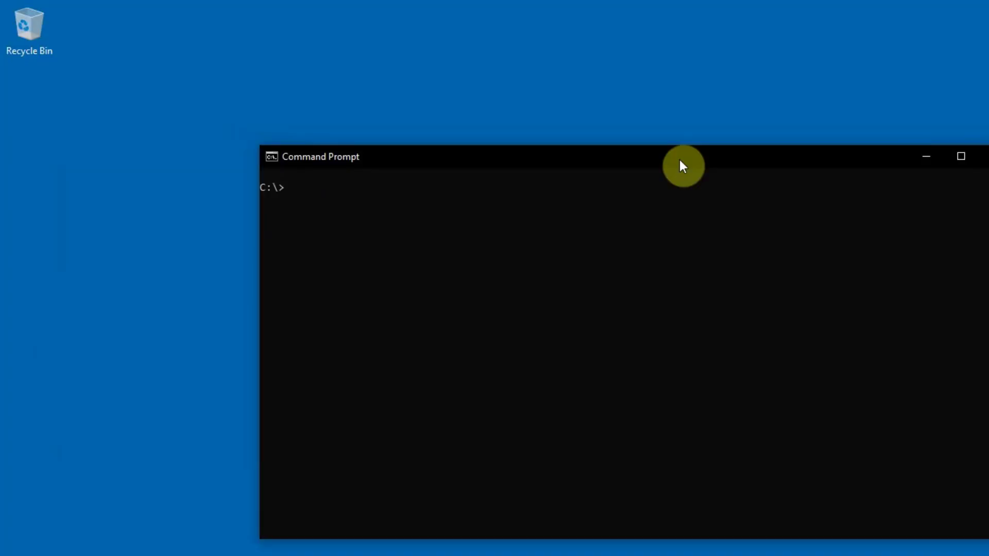
type("avrdude ")
type("-v")
Run avrdude -v to confirm version 6.3 and its config file, then select the USBasp page address.
key("Return")
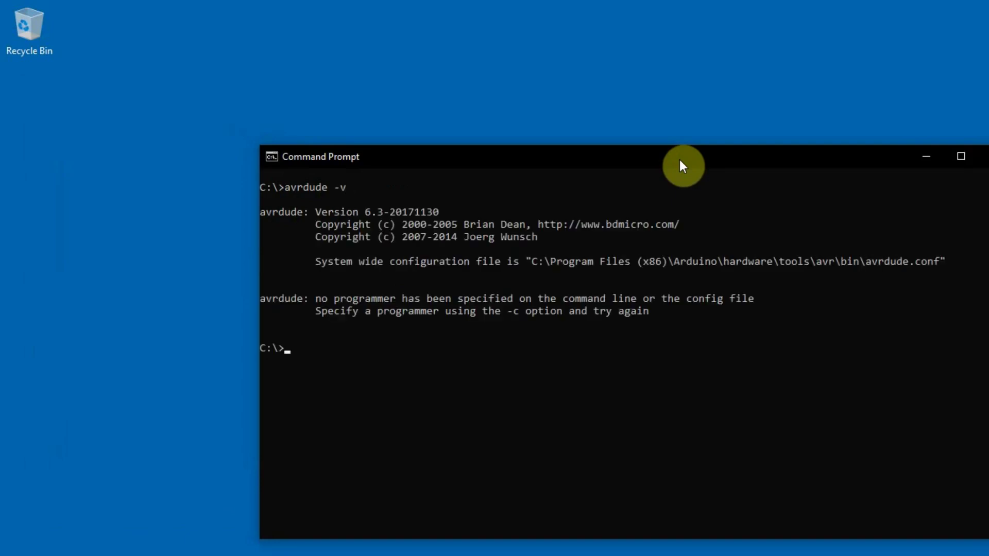
left_click(565, 178)
left_click(541, 236)
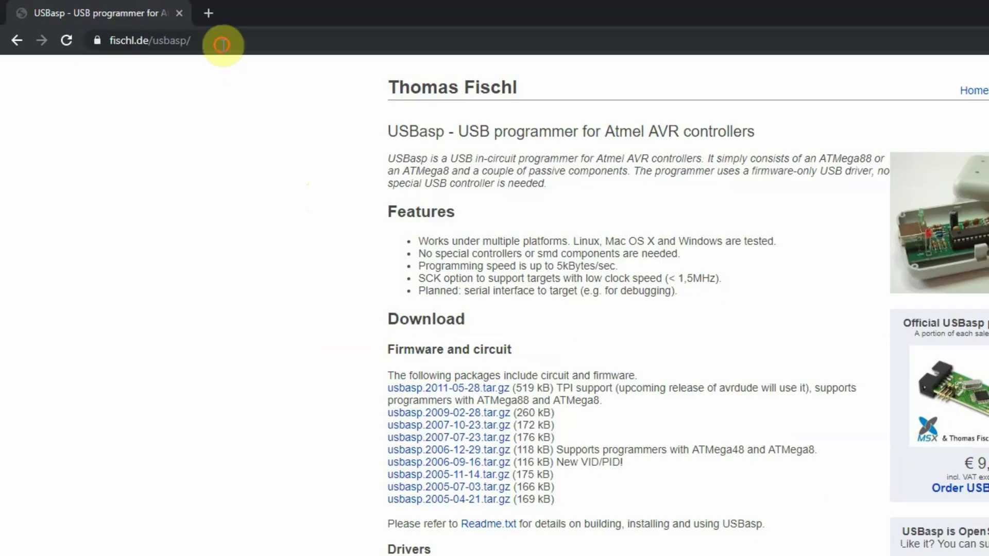
left_click_drag(219, 40, 93, 42)
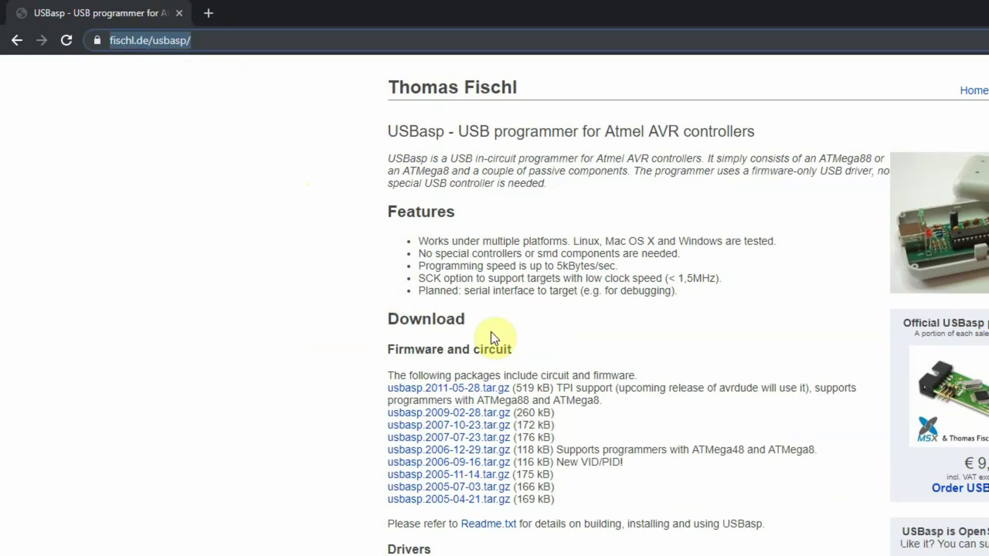
Download the usbasp.2011-05-28.tar.gz firmware package from fischl.de/usbasp.
left_click(535, 353)
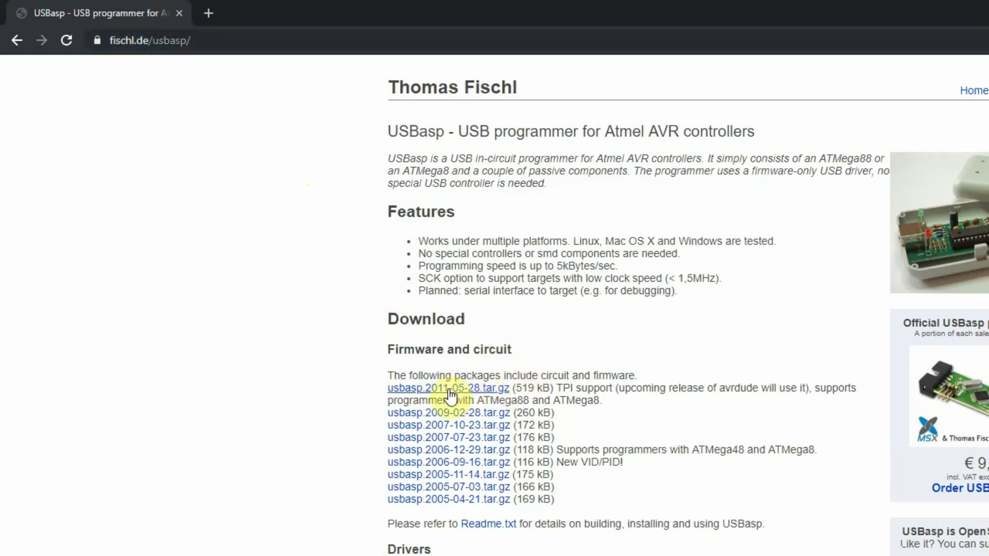
left_click(451, 394)
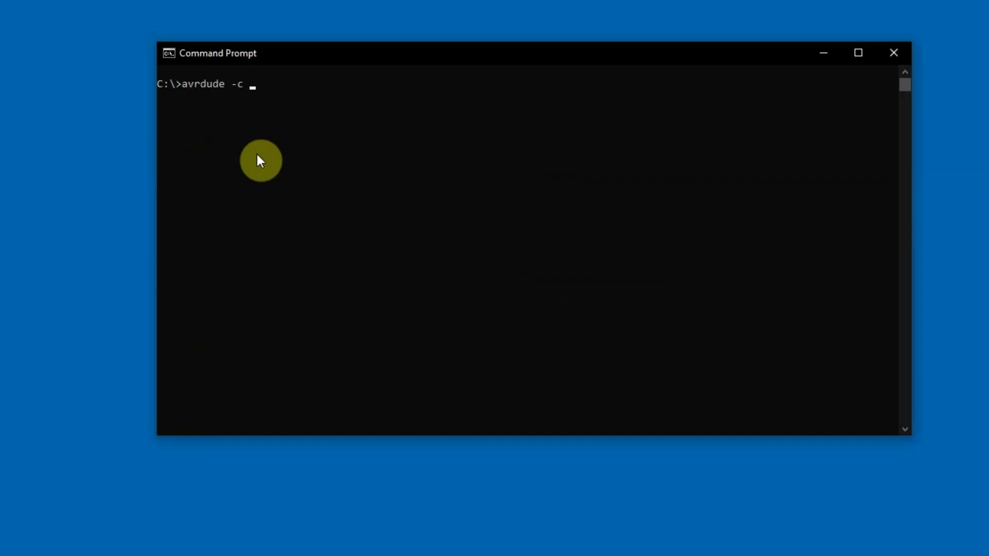
type("usbasp ")
type("-")
type("p ")
type("m")
type("8")
type(" -U fl")
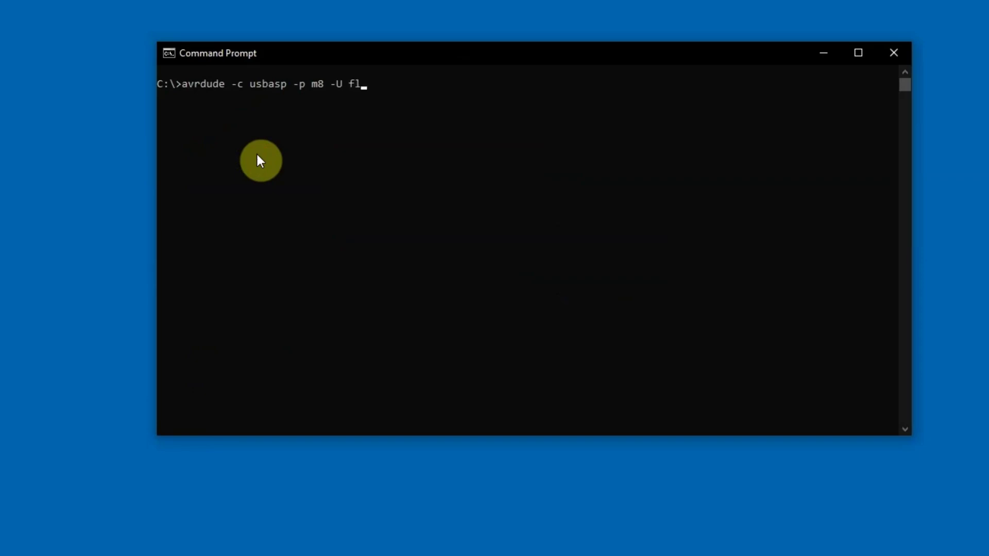
type("ash:")
type("w:")
type("d:\\Temp\\usbasp.2011-05-28\\bin\\firmware\\usbasp.atmega8.2011-05-28.hex")
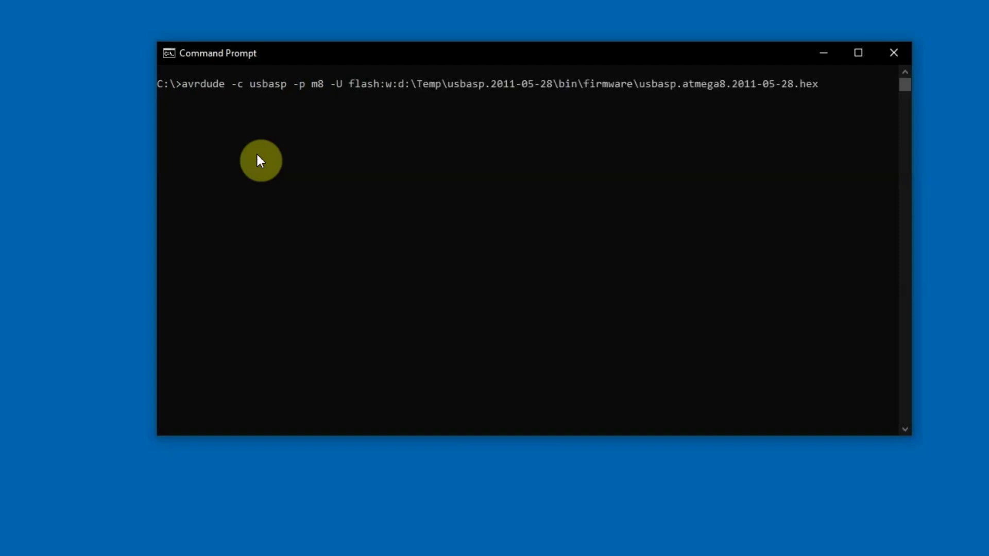
type(":")
type("i")
Run avrdude -c usbasp -p m8 to flash usbasp.atmega8.2011-05-28.hex and verify 4700 bytes.
key("Return")
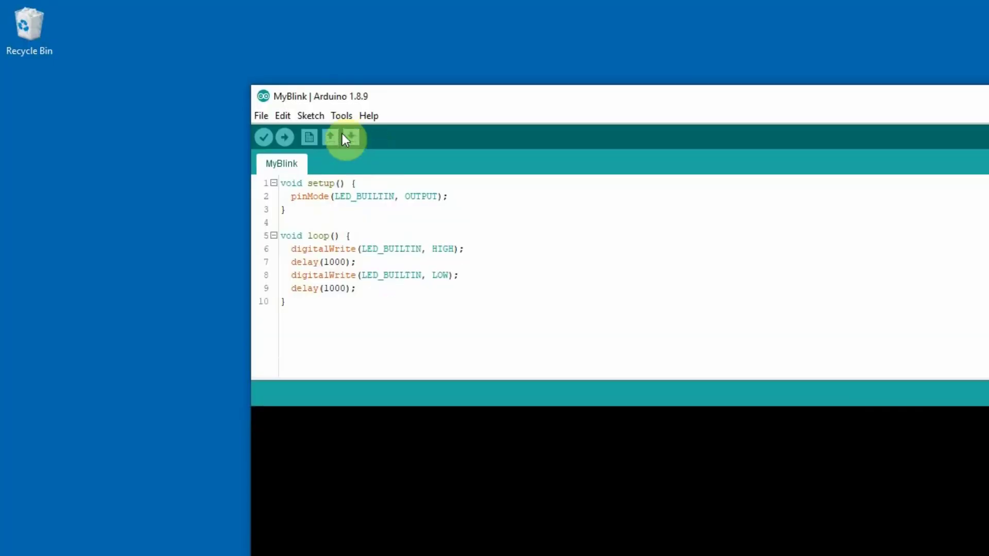
Confirm the Tools settings show the Uno board and the USBasp programmer.
left_click(339, 115)
mouse_move(417, 268)
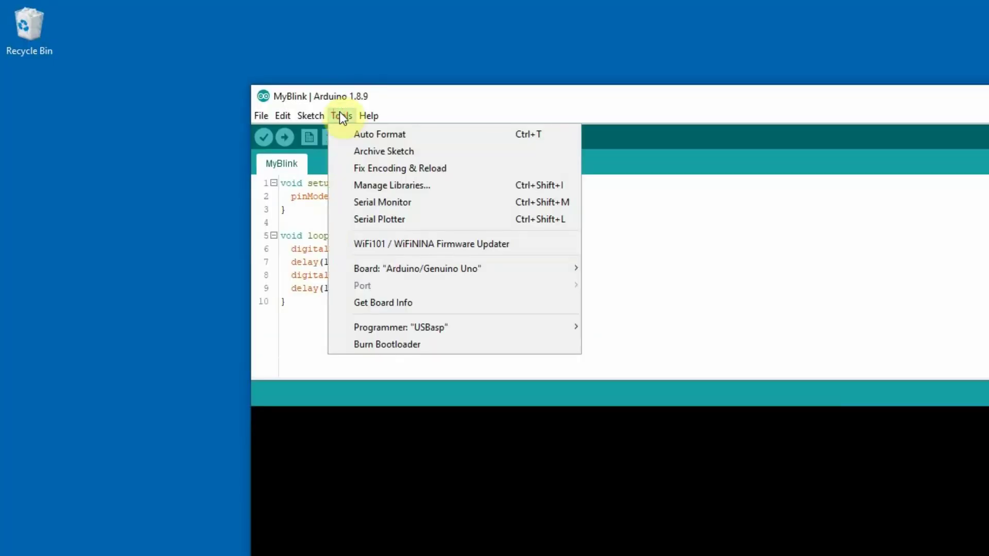
left_click(410, 264)
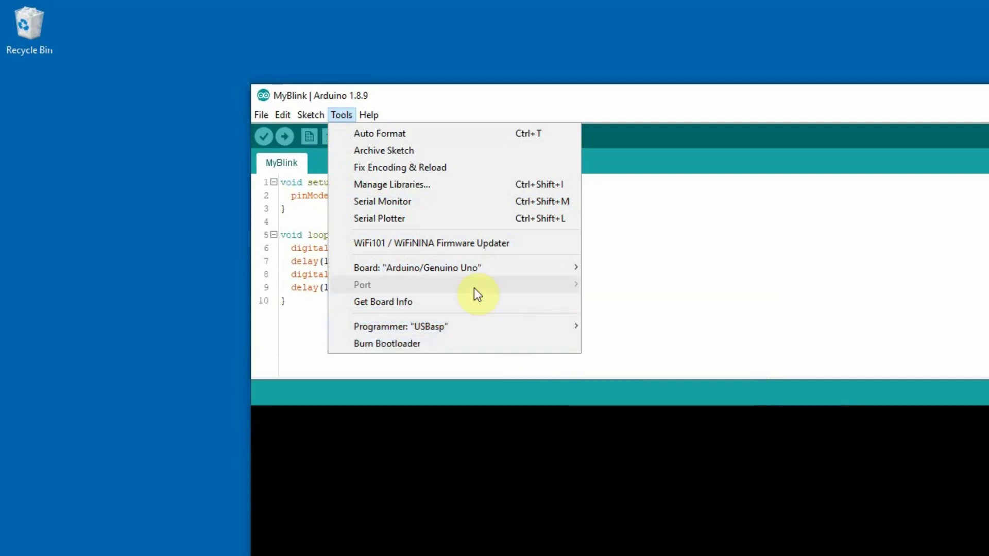
left_click(298, 224)
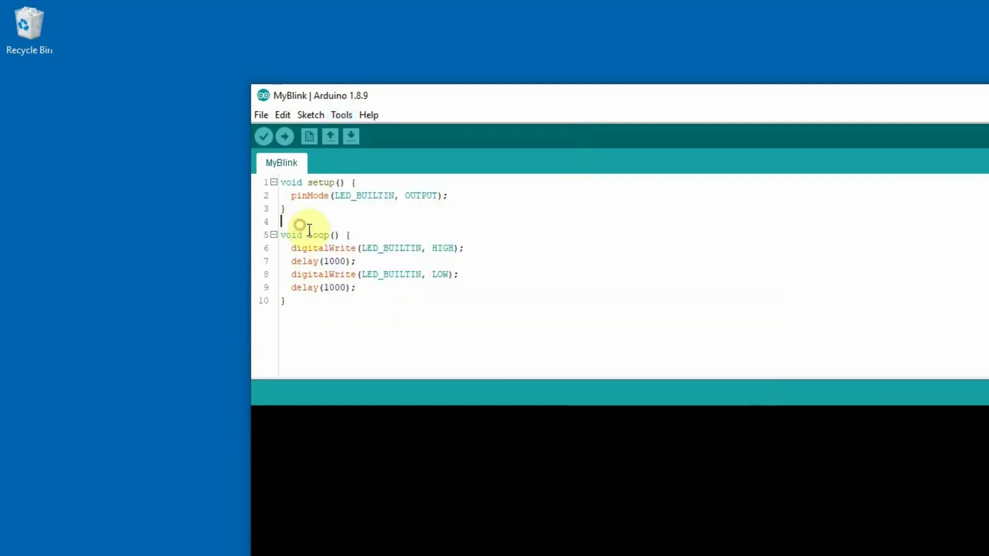
Change both MyBlink delay(1000) values to 250 and save the sketch.
double_click(342, 261)
type("5")
type("50")
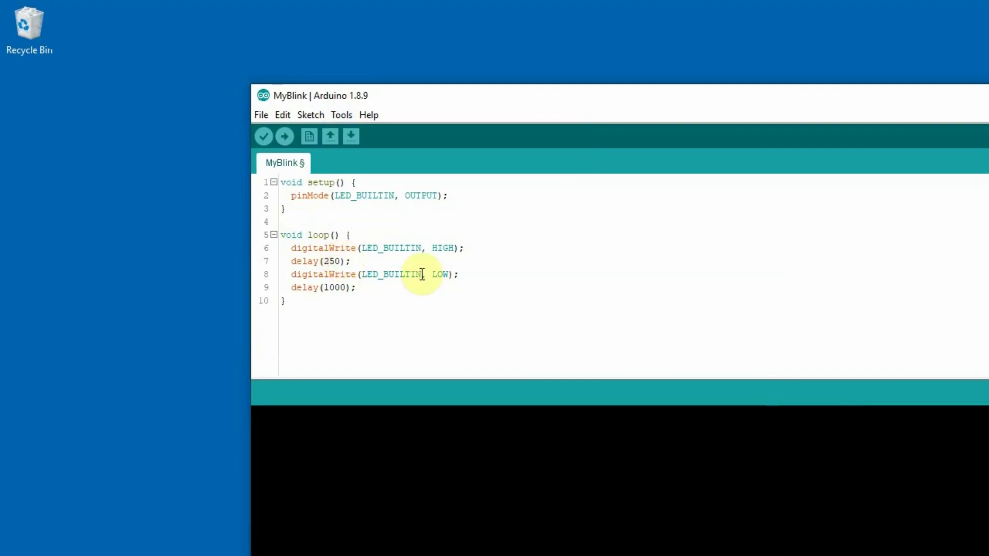
left_click(341, 287)
key("BackSpace")
key("BackSpace")
key("BackSpace")
key("BackSpace")
type("200")
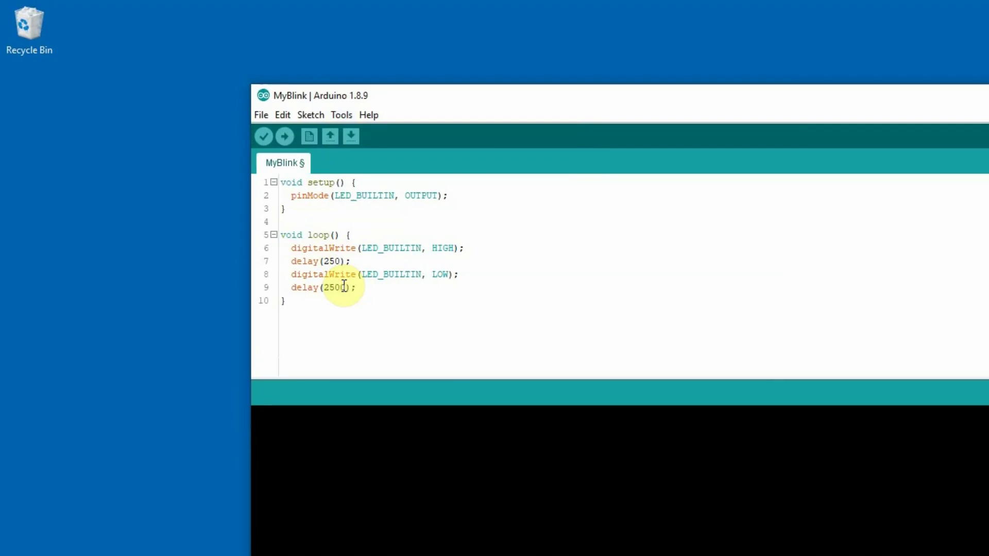
key("ctrl+s")
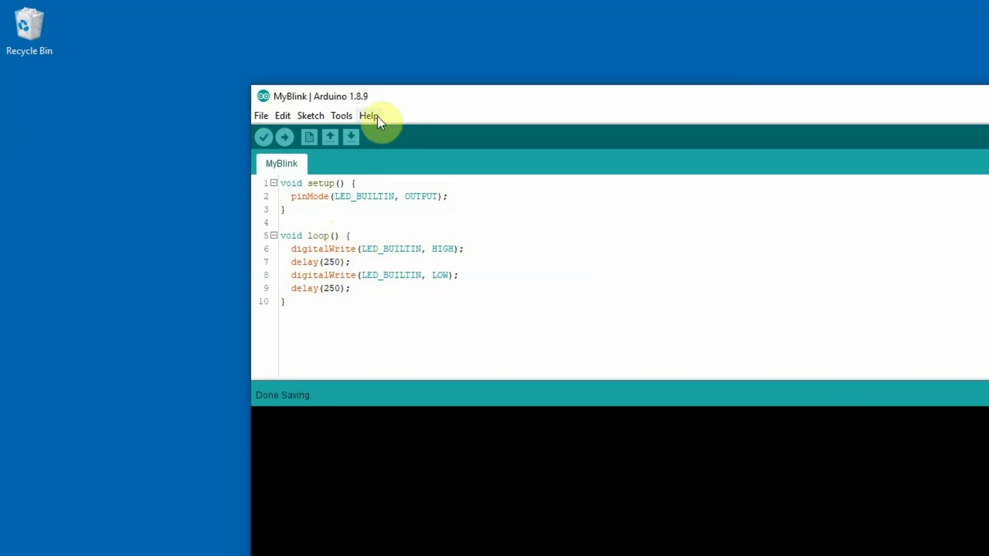
Upload the 250 ms MyBlink sketch with Sketch > Upload Using Programmer.
left_click(306, 112)
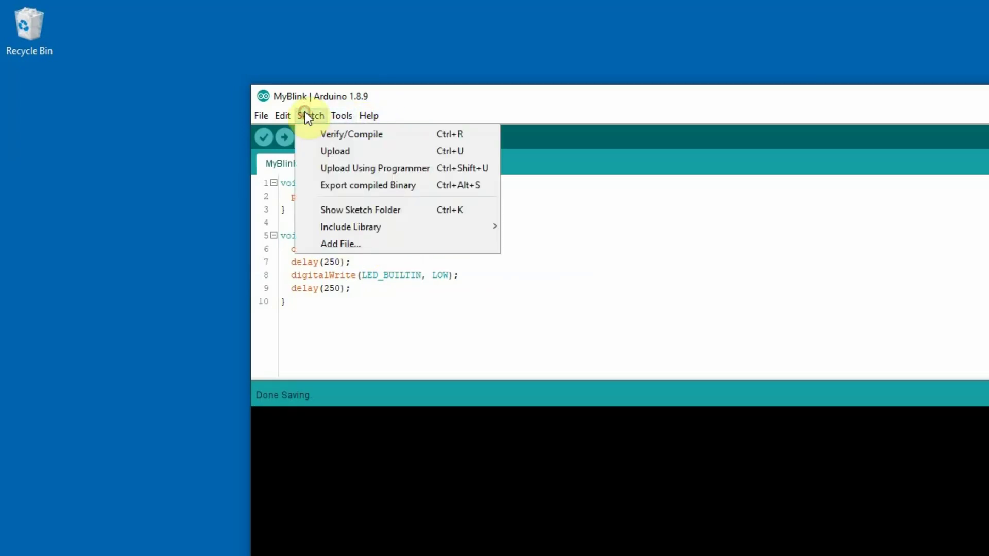
left_click(383, 169)
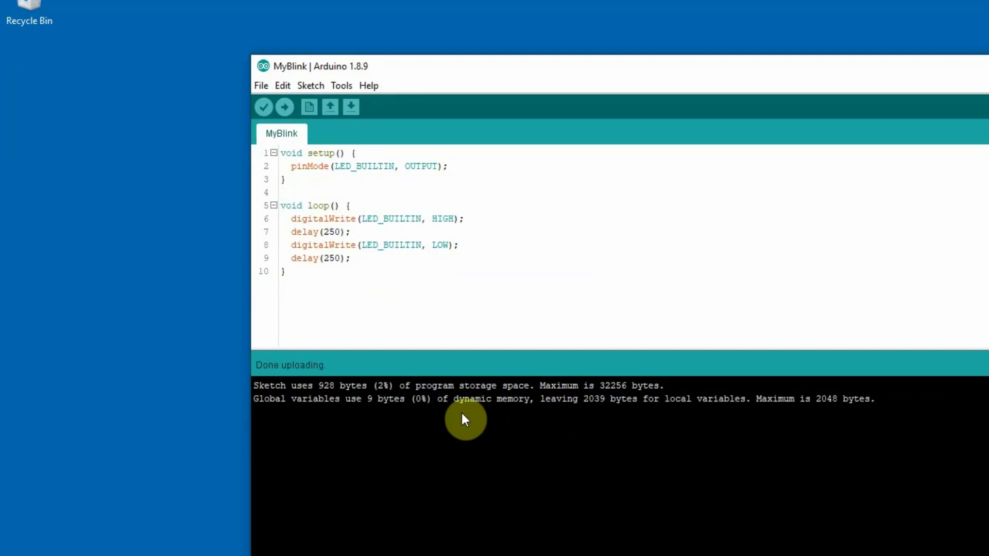
Restore both MyBlink delays to 1000, save, and upload it using the programmer.
left_click(325, 192)
type("1000")
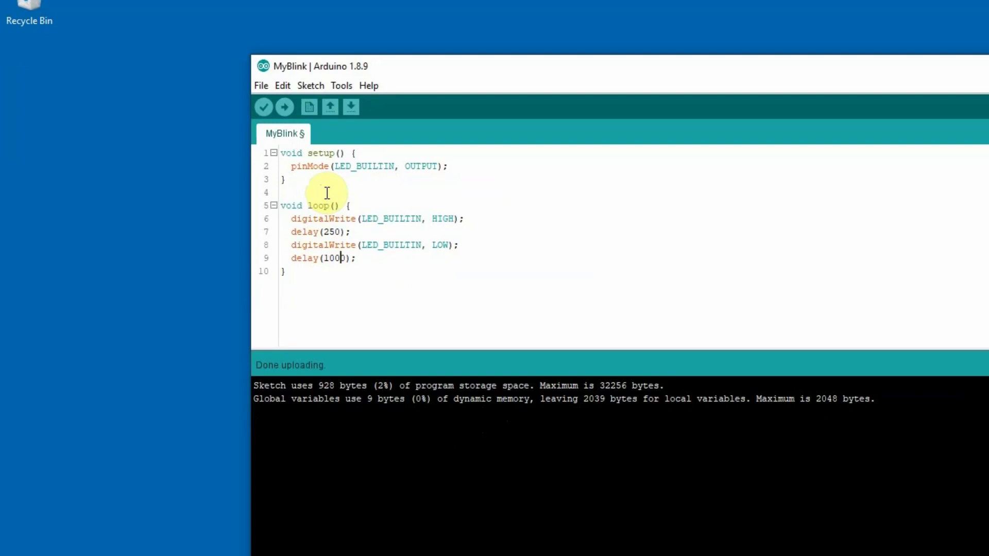
type("1000")
key("ctrl+s")
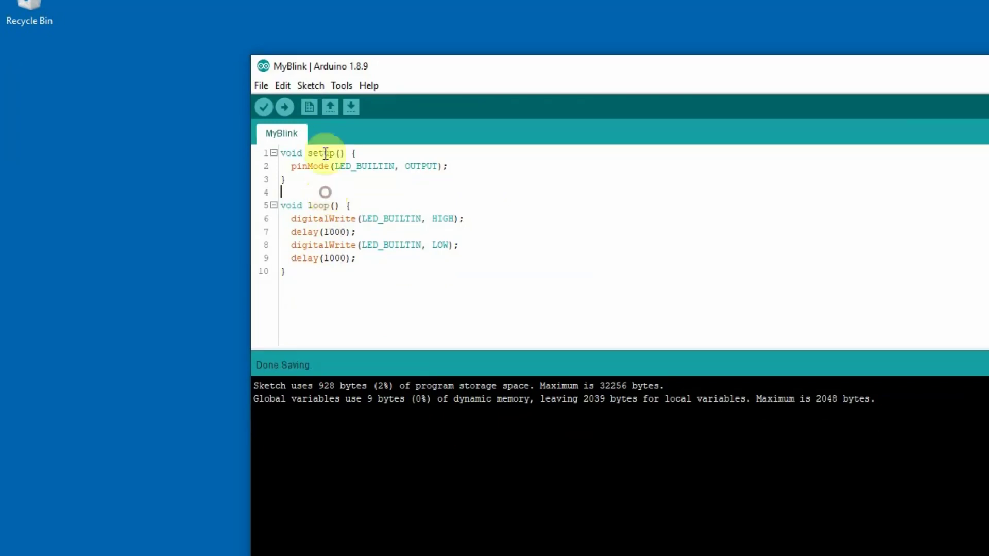
left_click(311, 116)
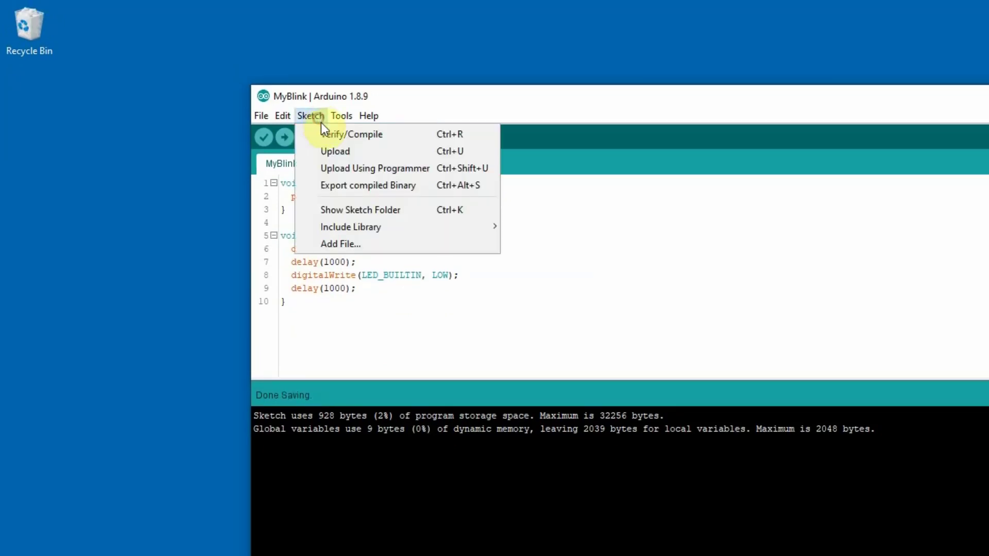
left_click(352, 168)
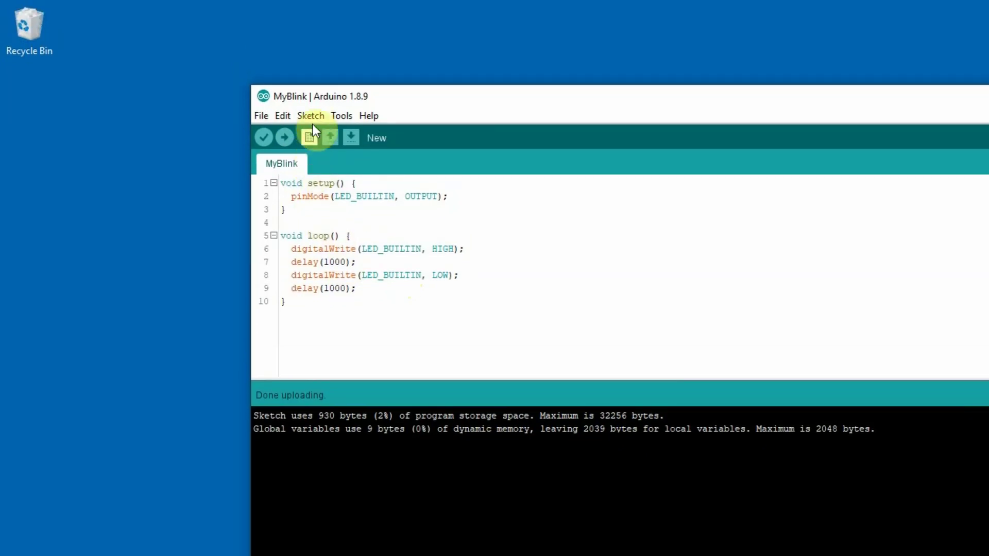
left_click(313, 118)
mouse_move(340, 115)
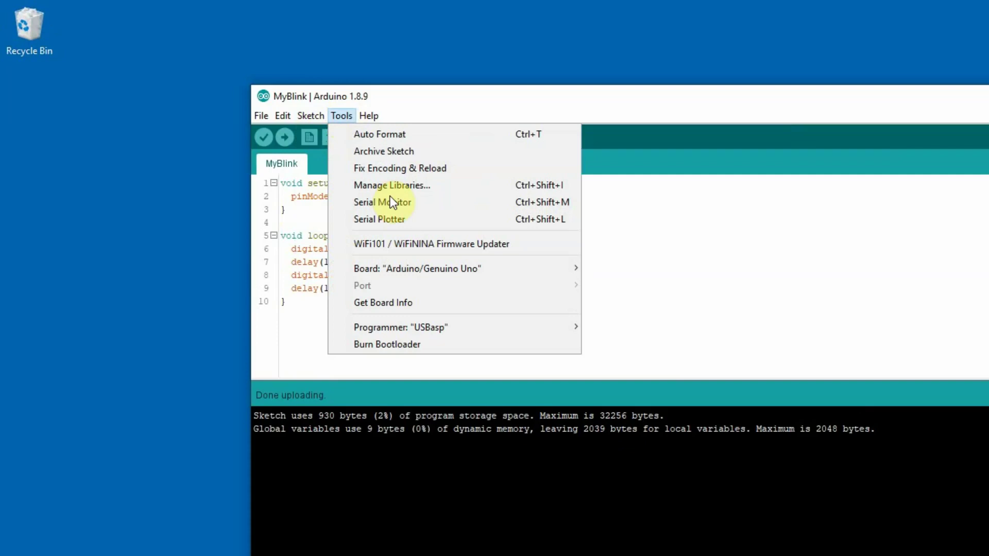
Choose Burn Bootloader to re-burn the bootloader through the USBasp programmer.
left_click(384, 344)
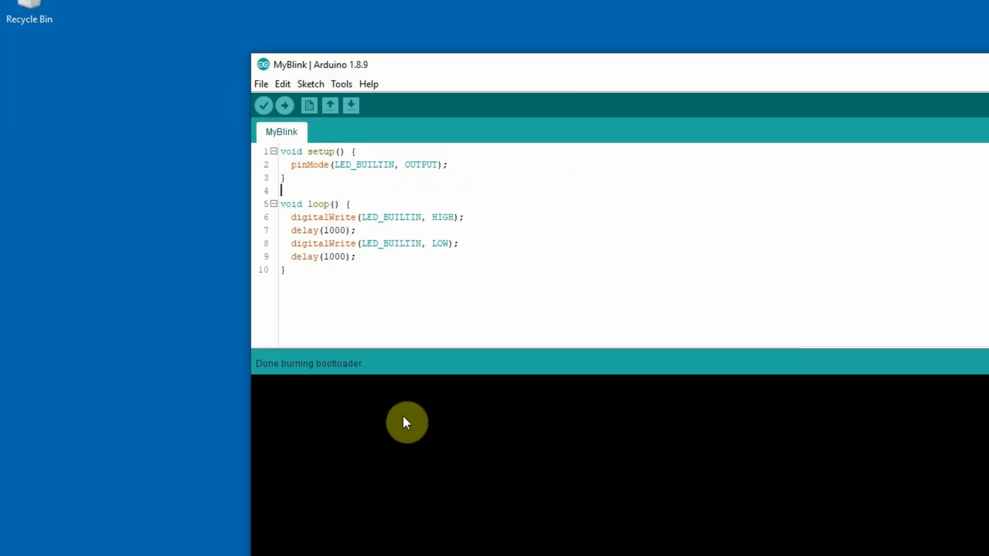